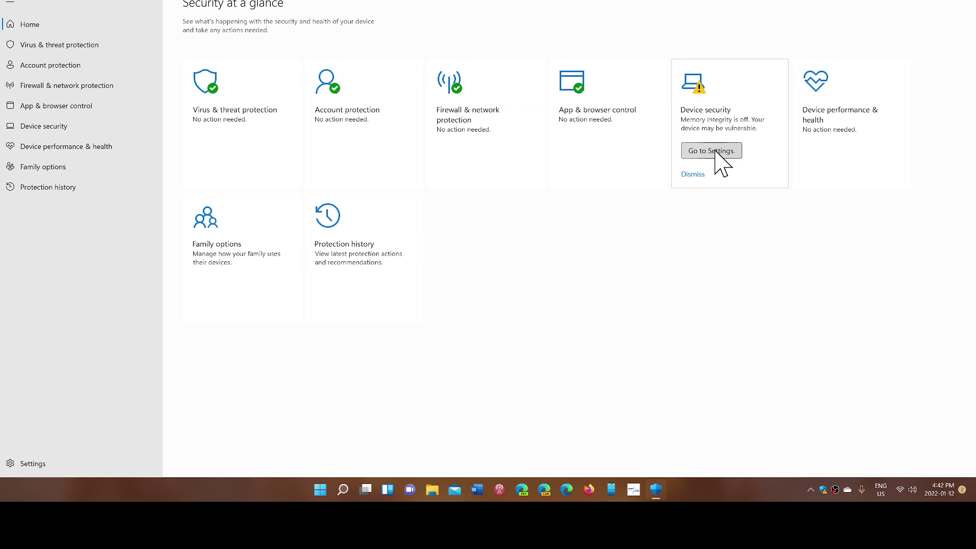
Try to switch Memory integrity on from the Device security settings; it stays off due to driver incompatibilities.
click(716, 152)
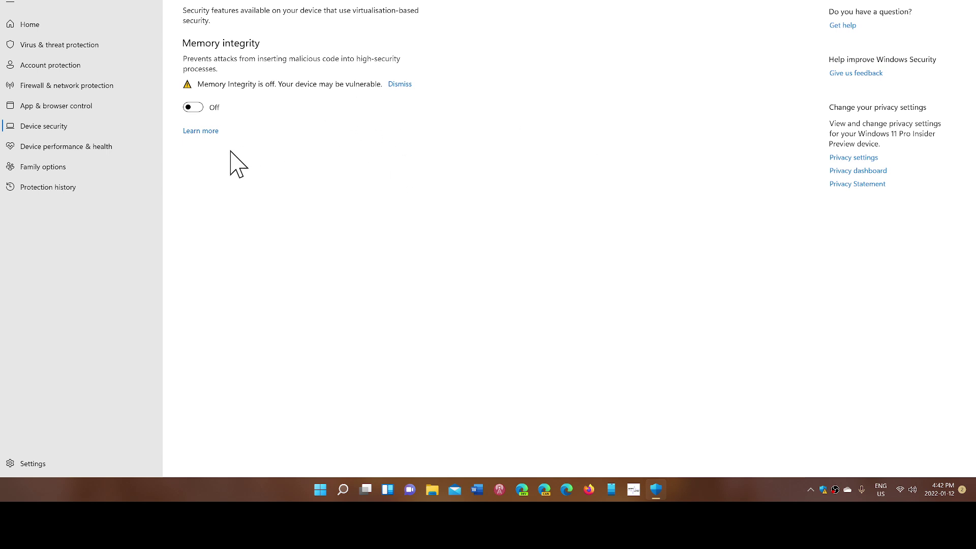
click(200, 108)
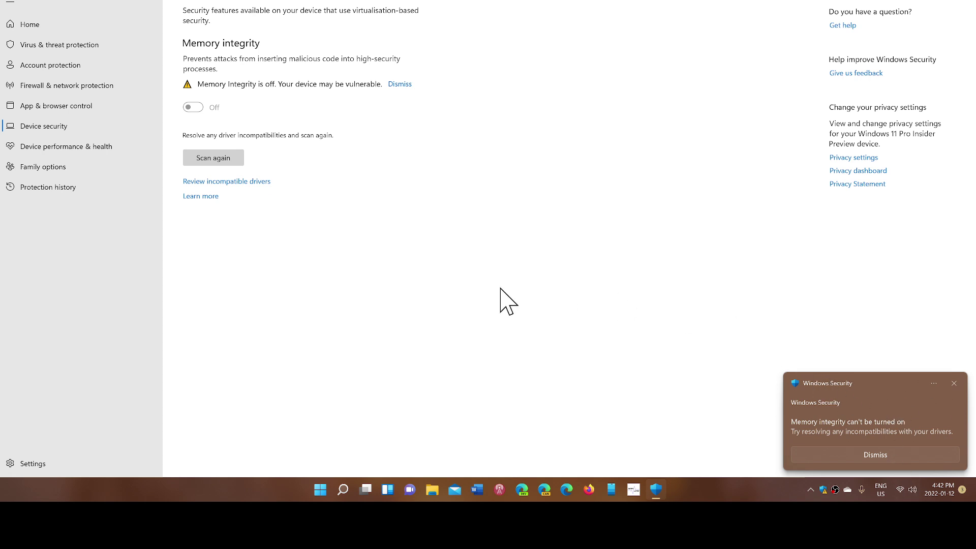
Review the two incompatible msi2500.sys drivers (SDRplay Ltd and Mirics), then close Windows Security.
click(239, 182)
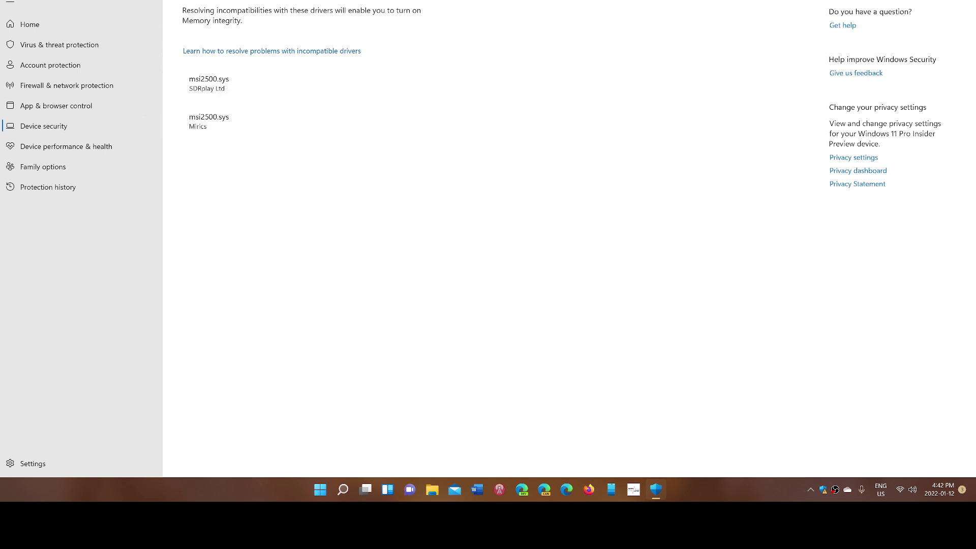
key(alt+F4)
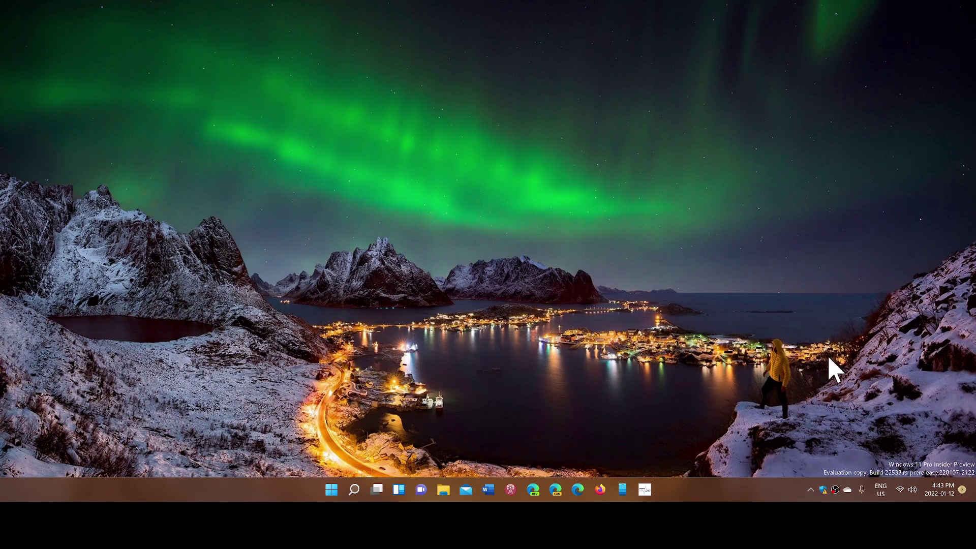
Reopen Windows Security from the tray, dismiss the Device security Memory Integrity warning, and close the app.
click(824, 490)
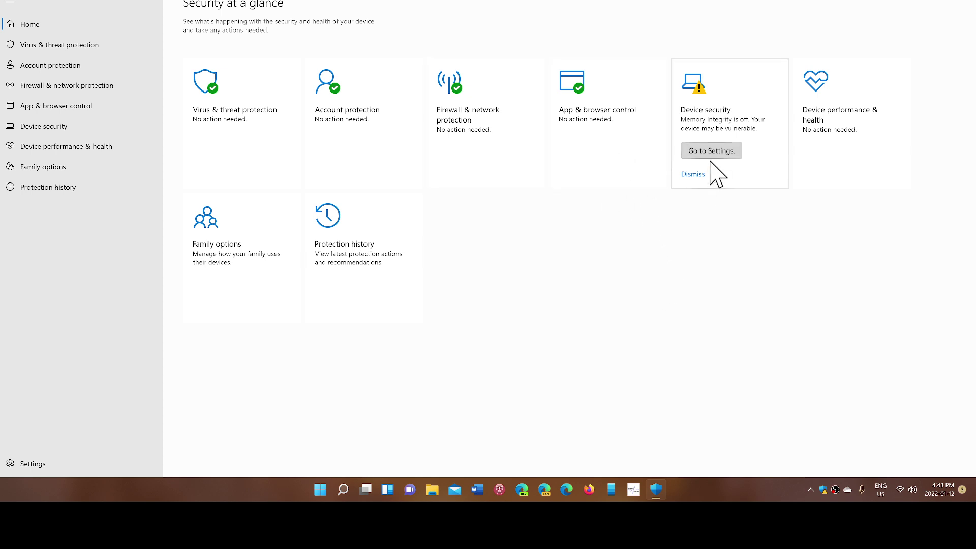
click(695, 174)
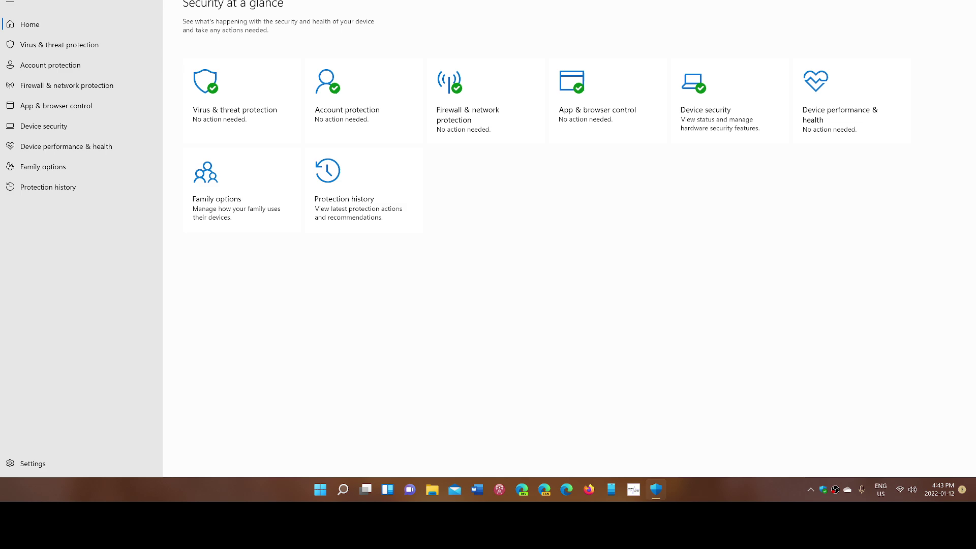
click(959, 0)
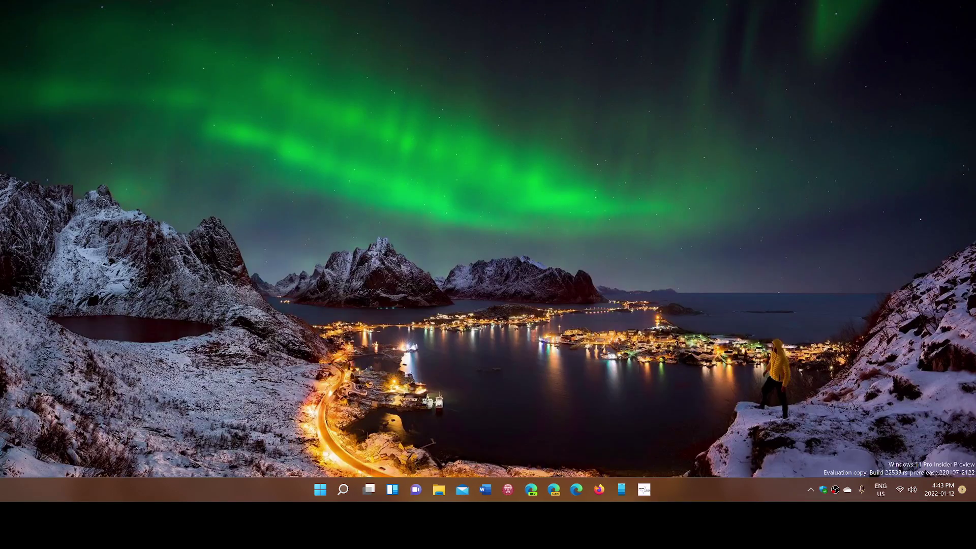